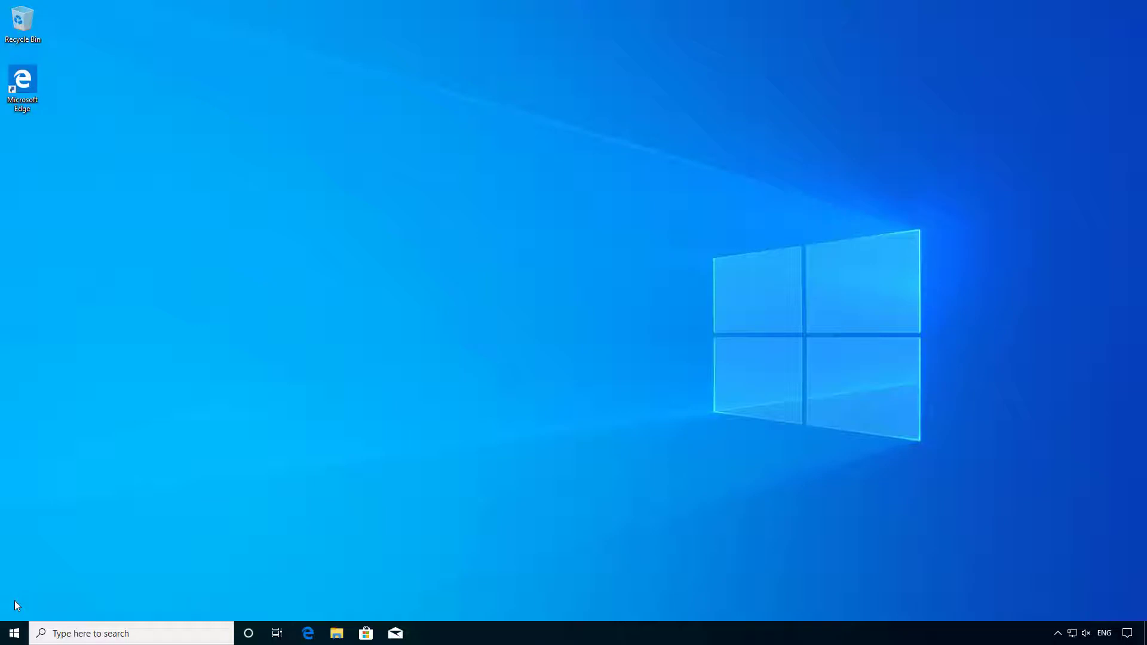
Check the free space on External HD (E:) in File Explorer, then close it.
click(338, 633)
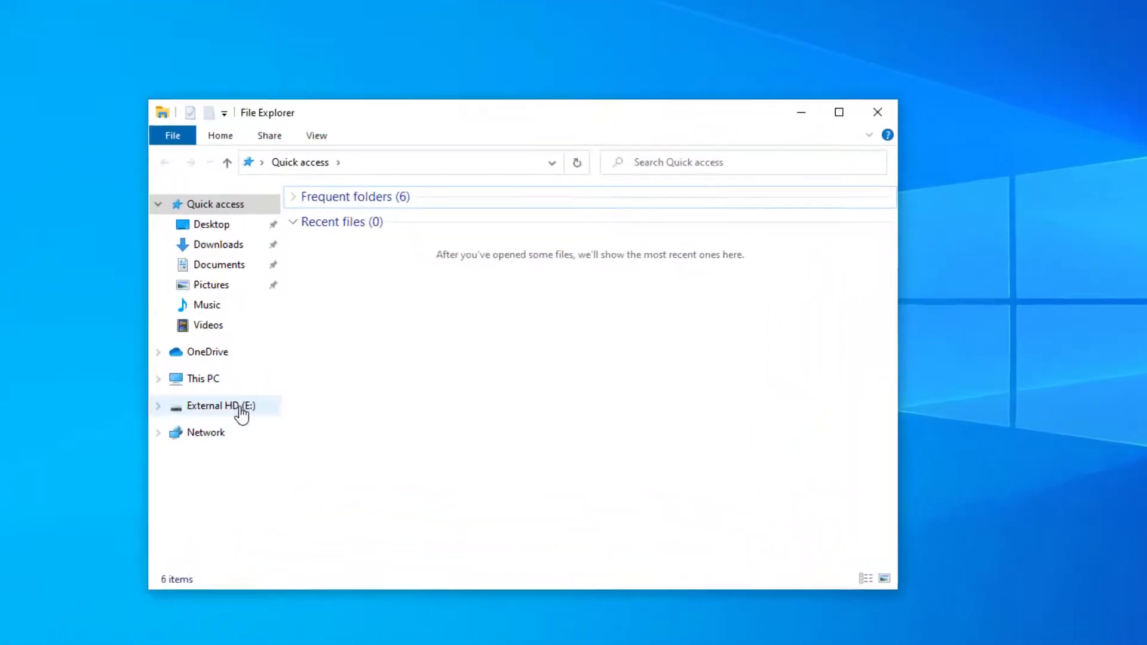
click(222, 387)
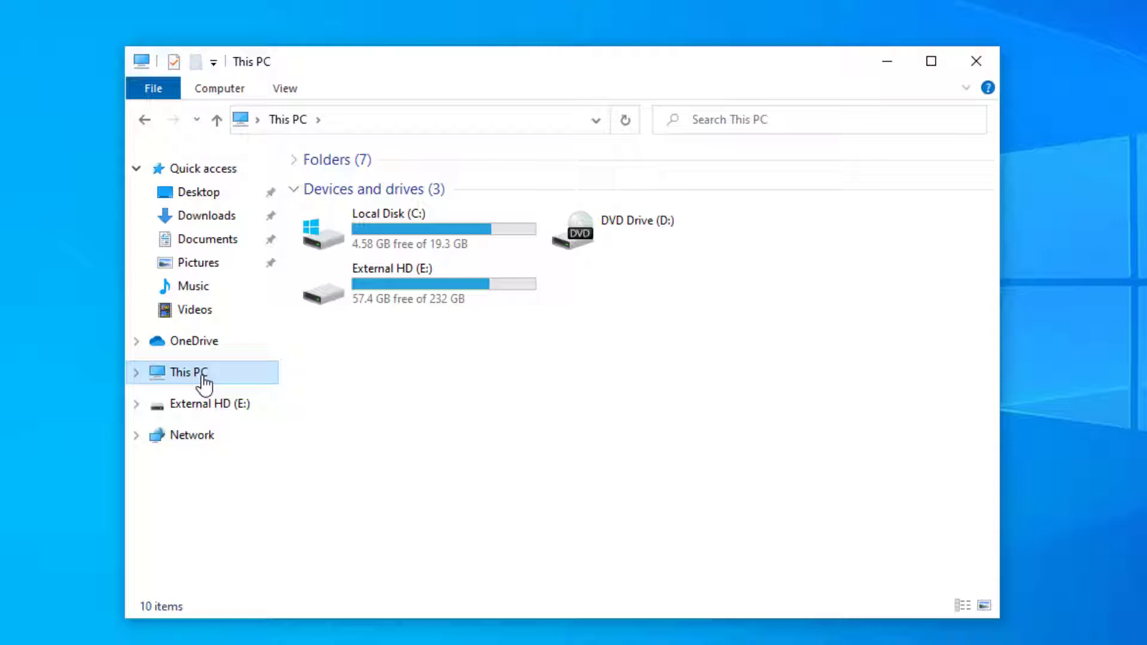
click(480, 291)
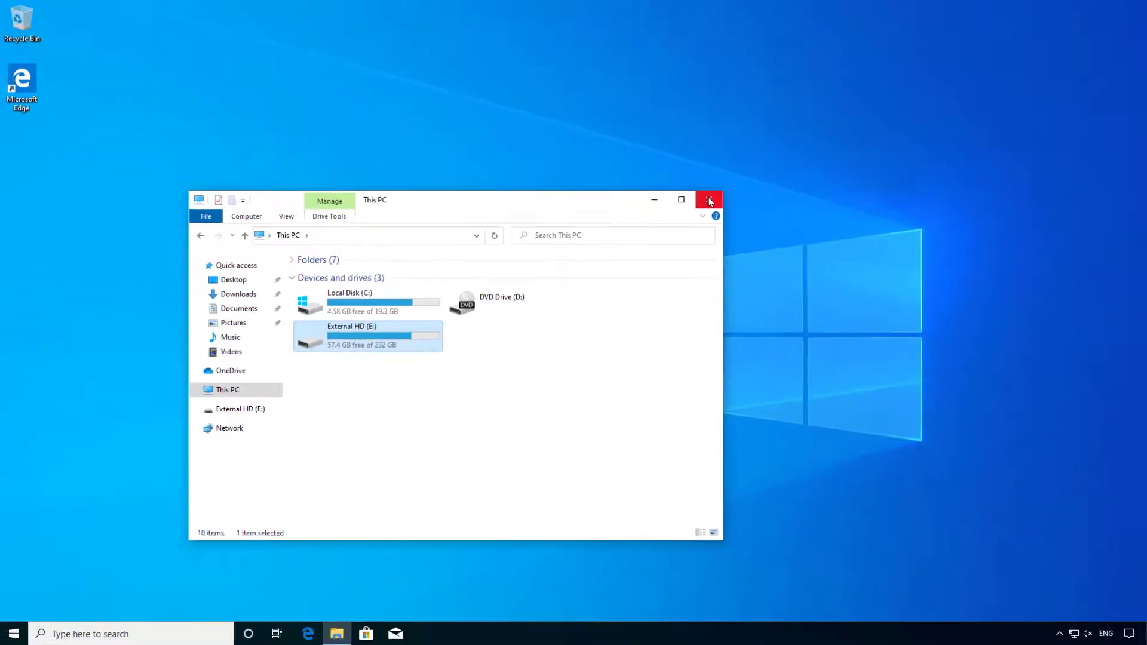
click(709, 200)
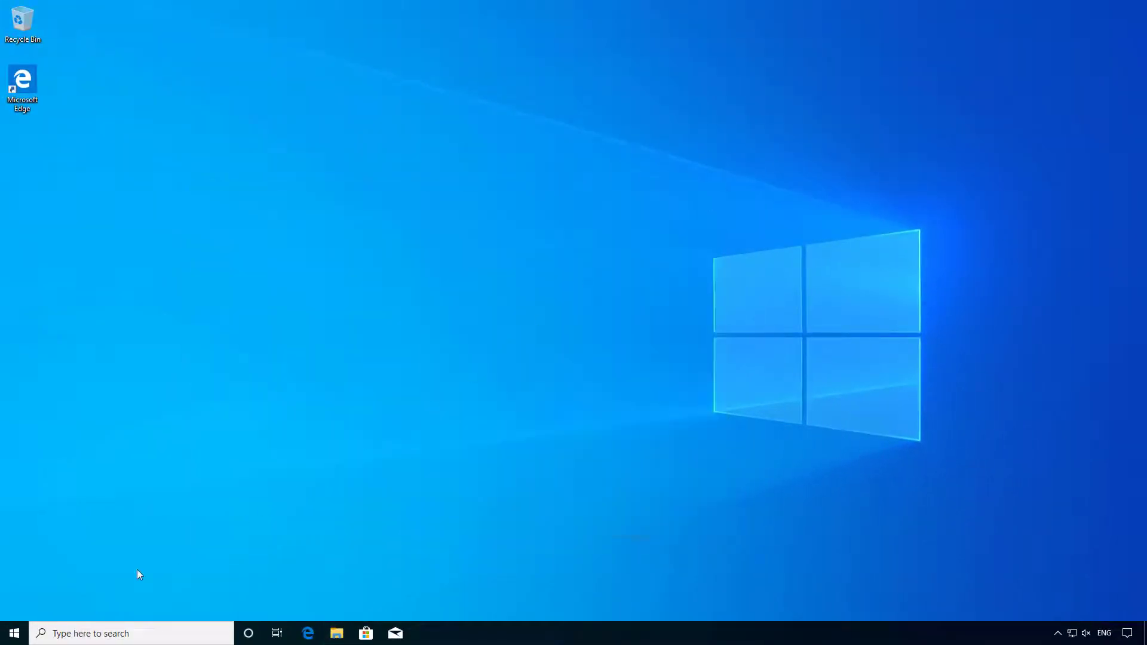
From Settings' Update & Security Backup page, launch Backup and Restore (Windows 7).
click(14, 630)
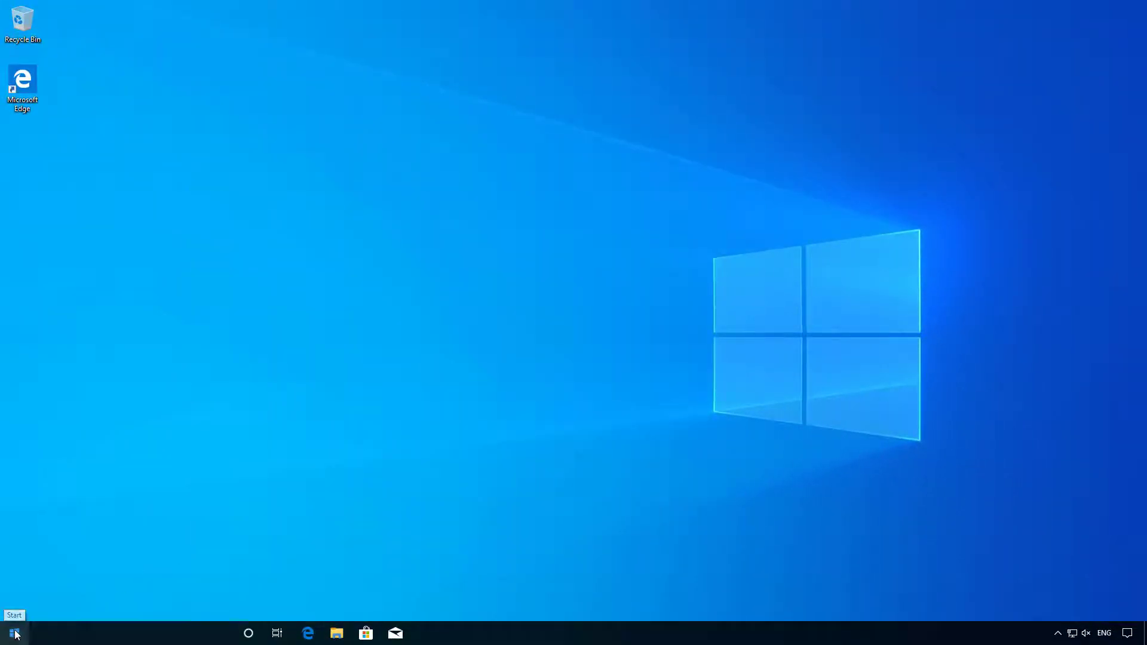
mouse_move(16, 580)
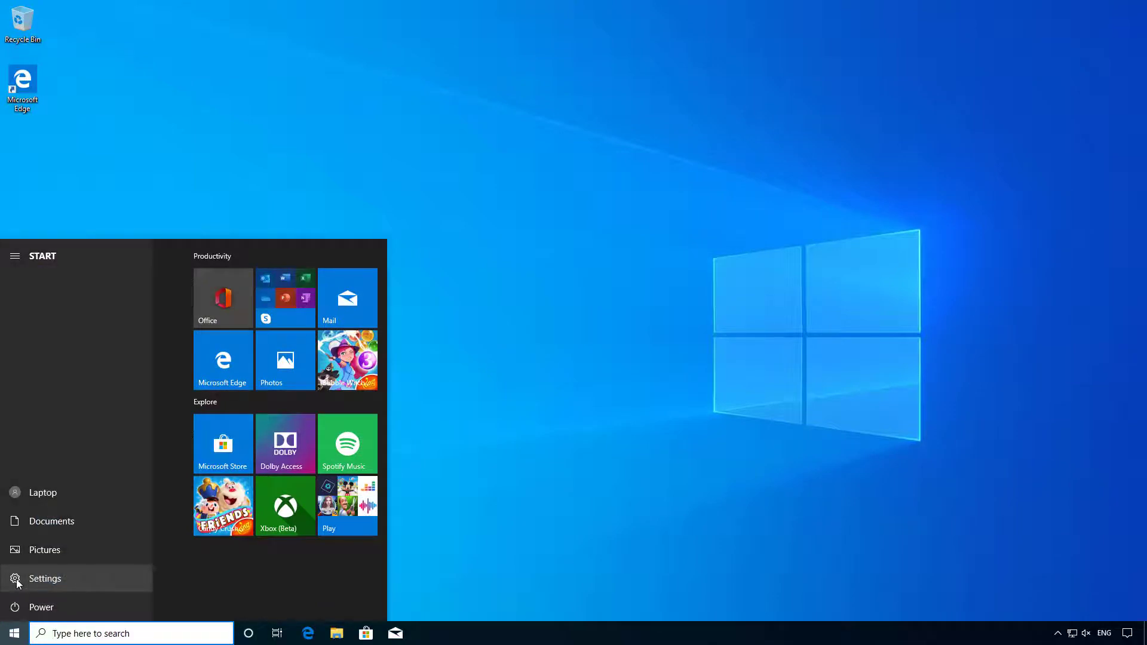
click(16, 580)
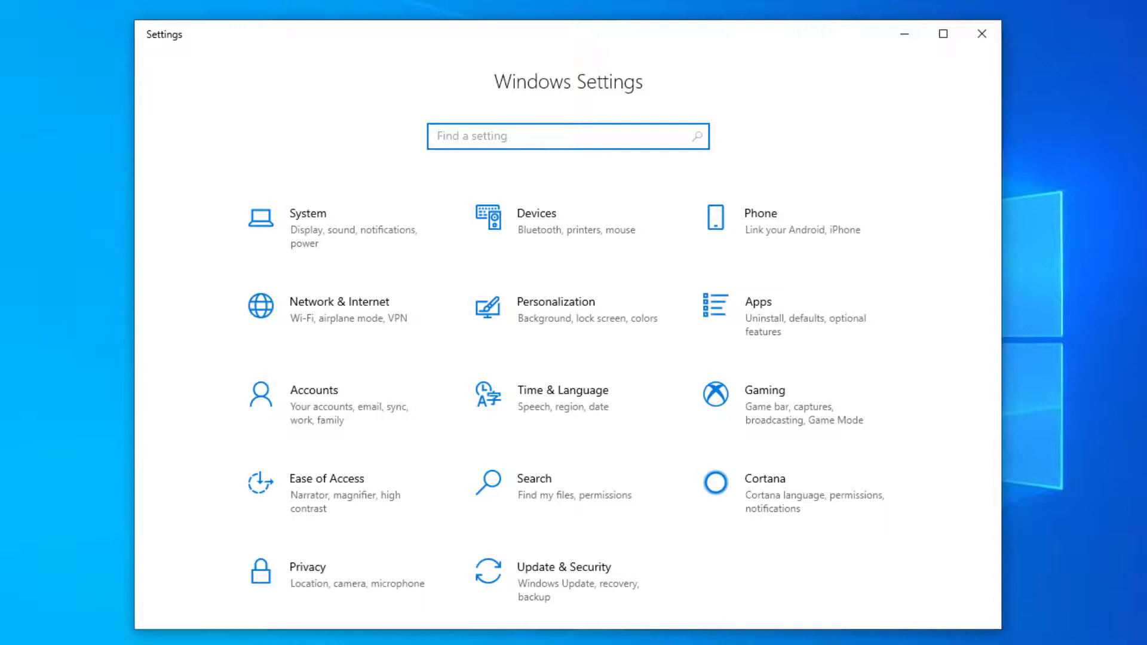
click(543, 568)
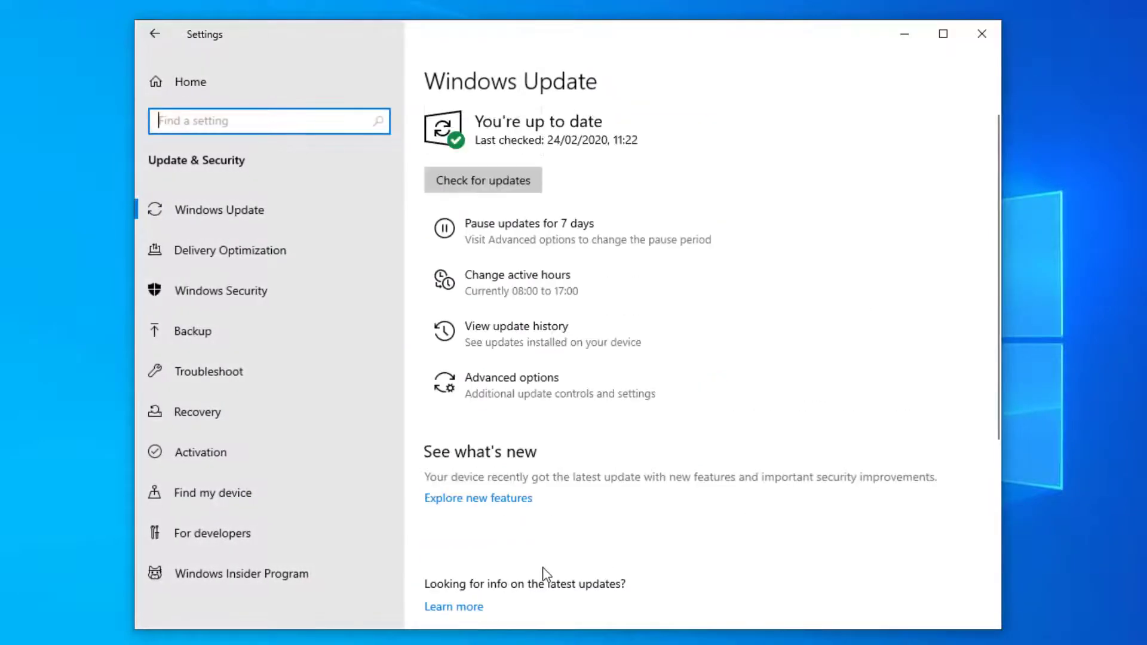
click(242, 335)
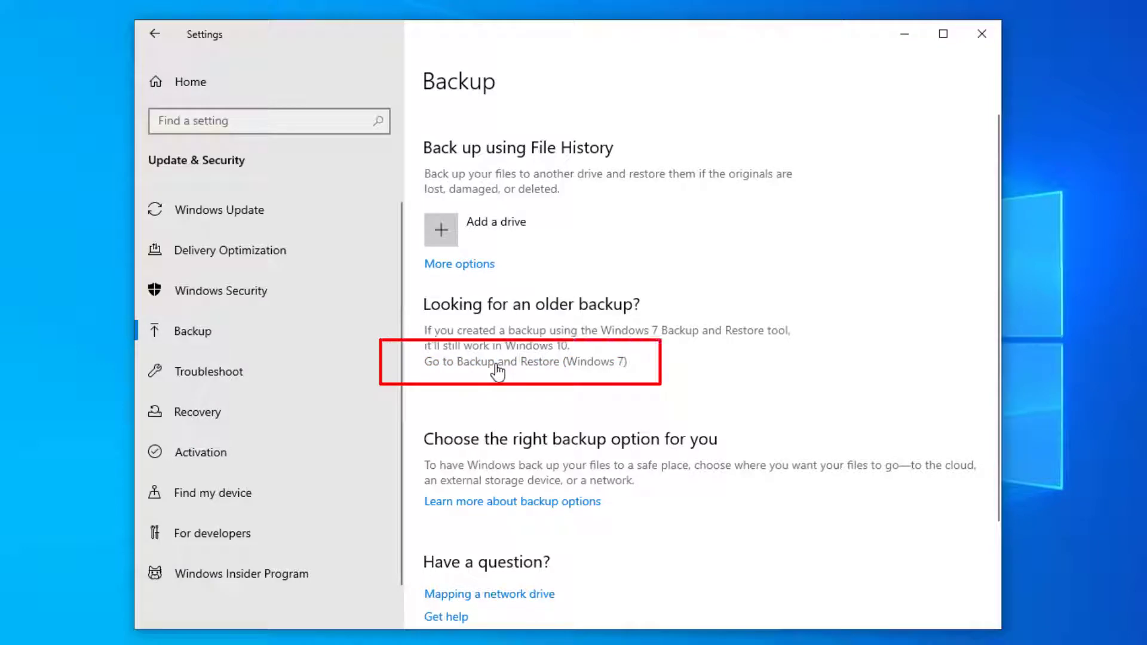
click(497, 362)
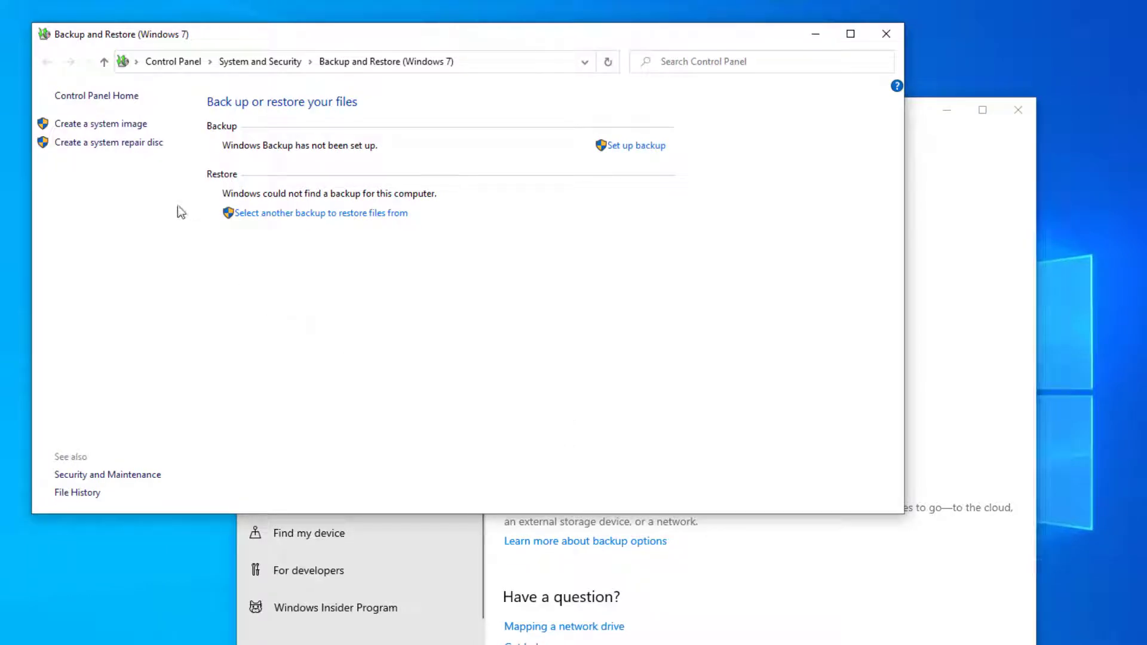
Start a system image and keep External HD (E:) as the hard-disk destination.
click(145, 134)
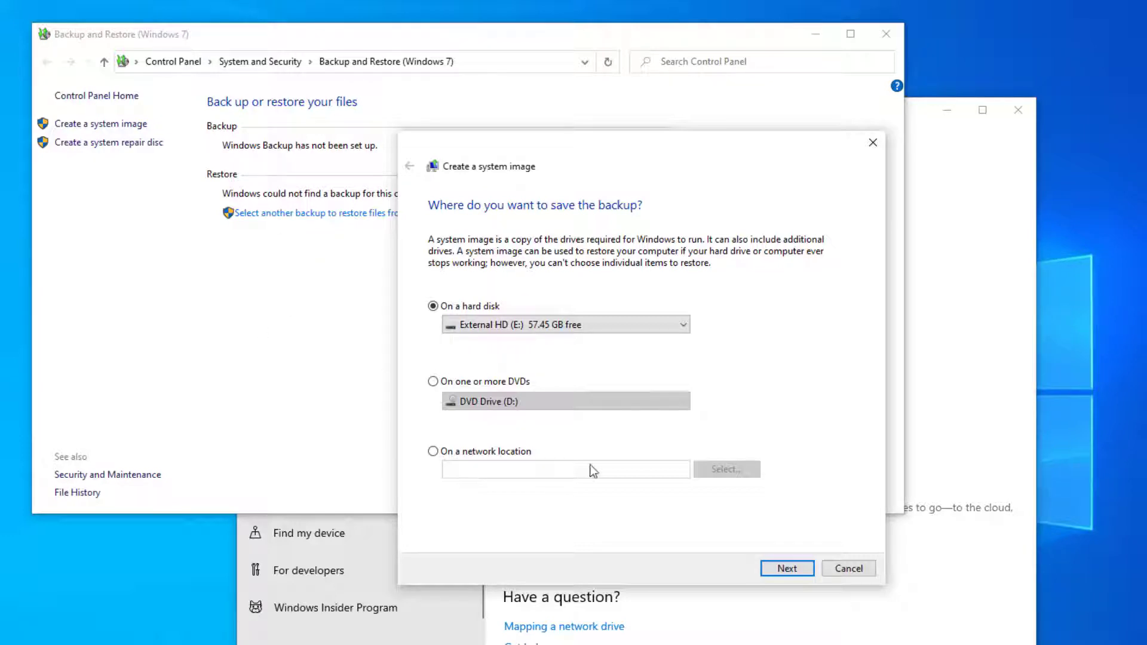
click(779, 568)
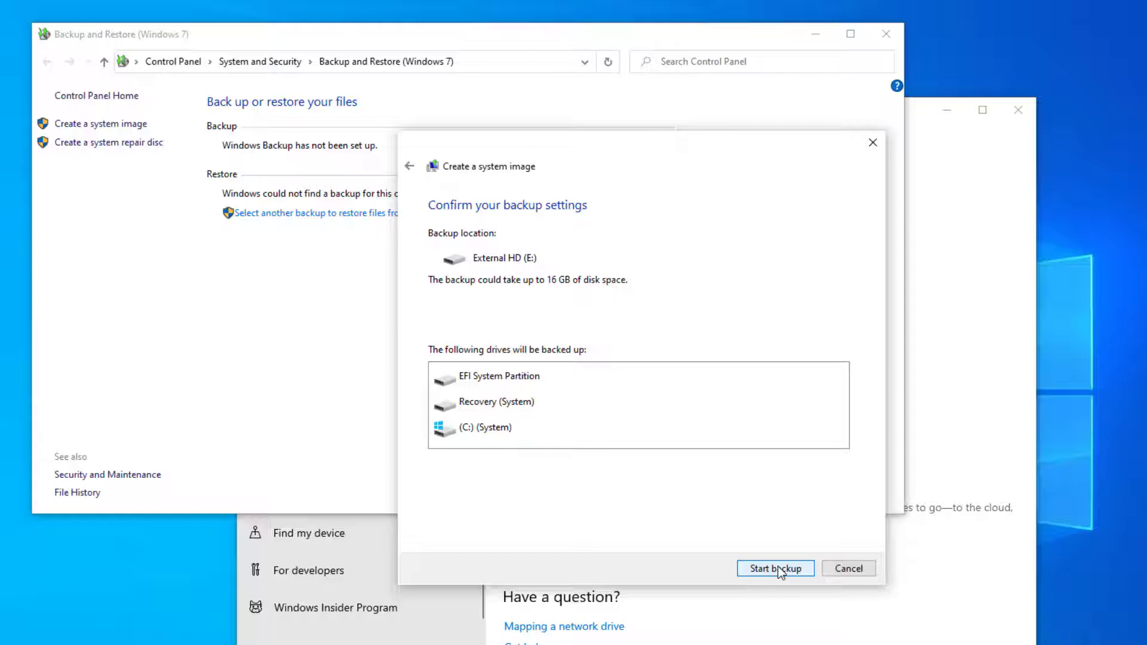
Run the system image backup, skip the repair disc, then close Backup and Restore and Settings.
click(778, 566)
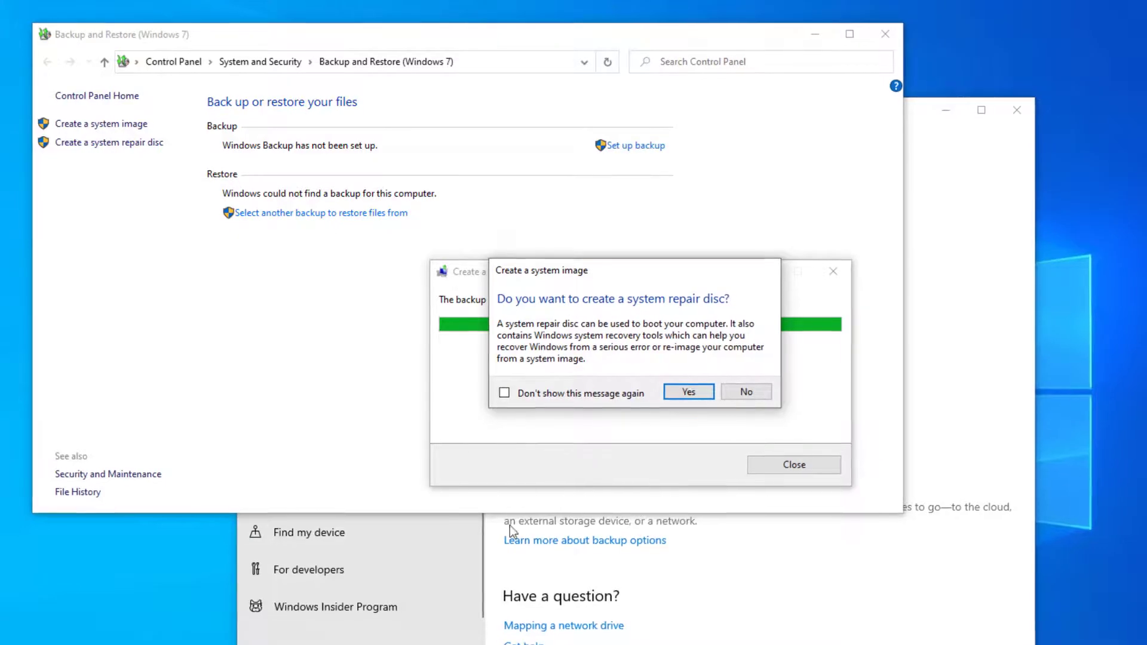
click(746, 381)
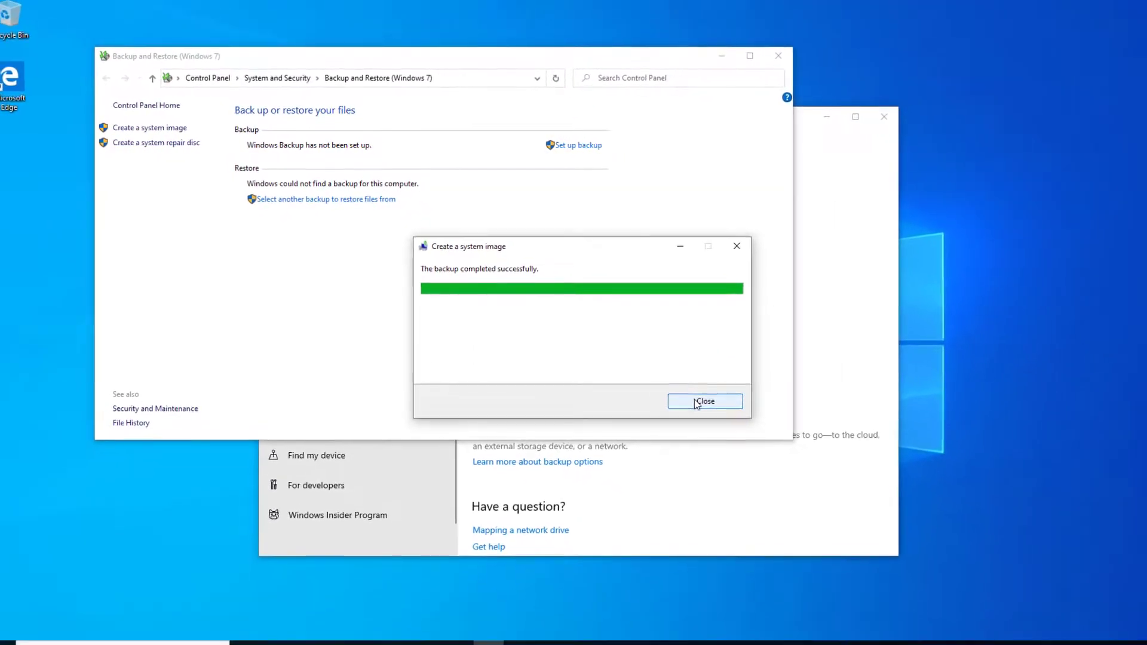
click(707, 410)
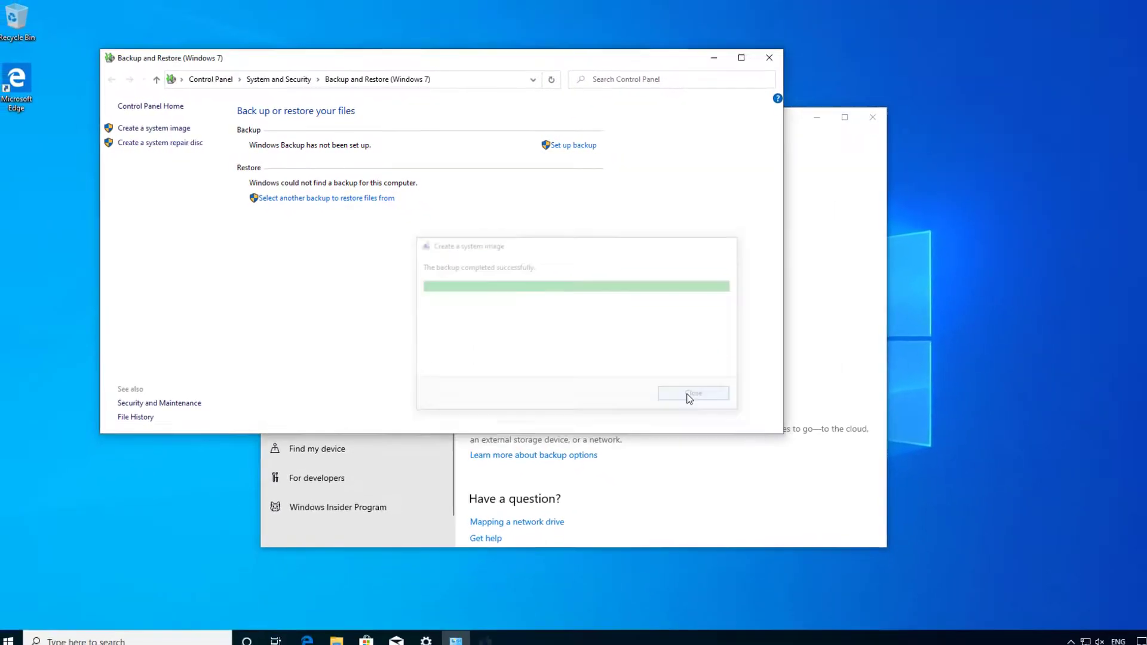
click(762, 59)
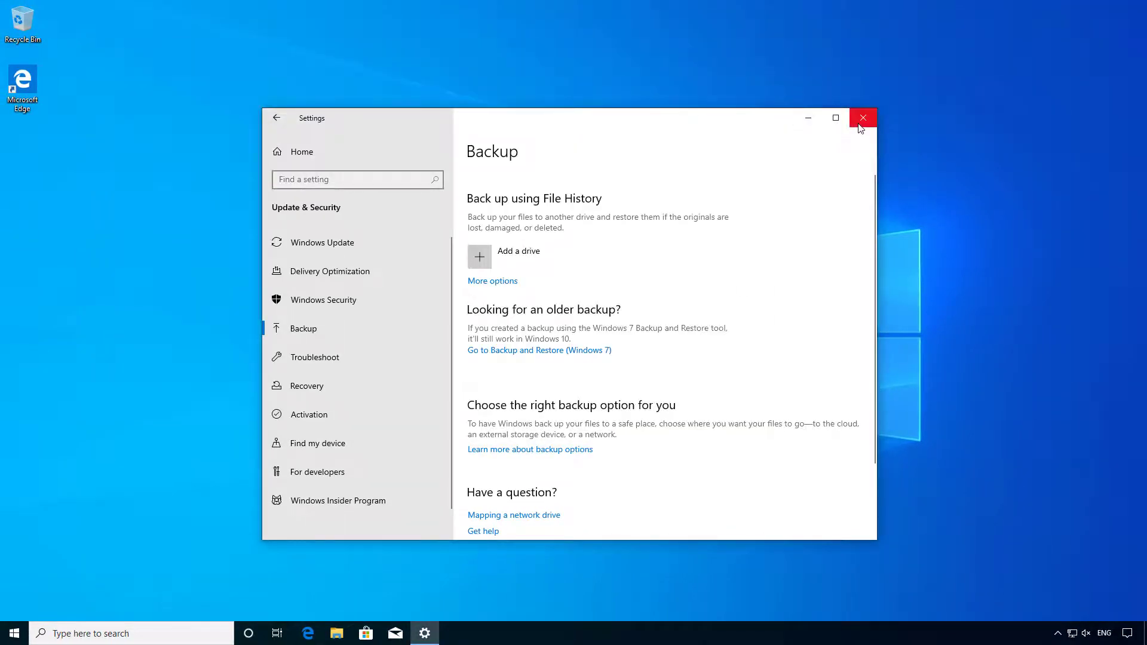
click(861, 122)
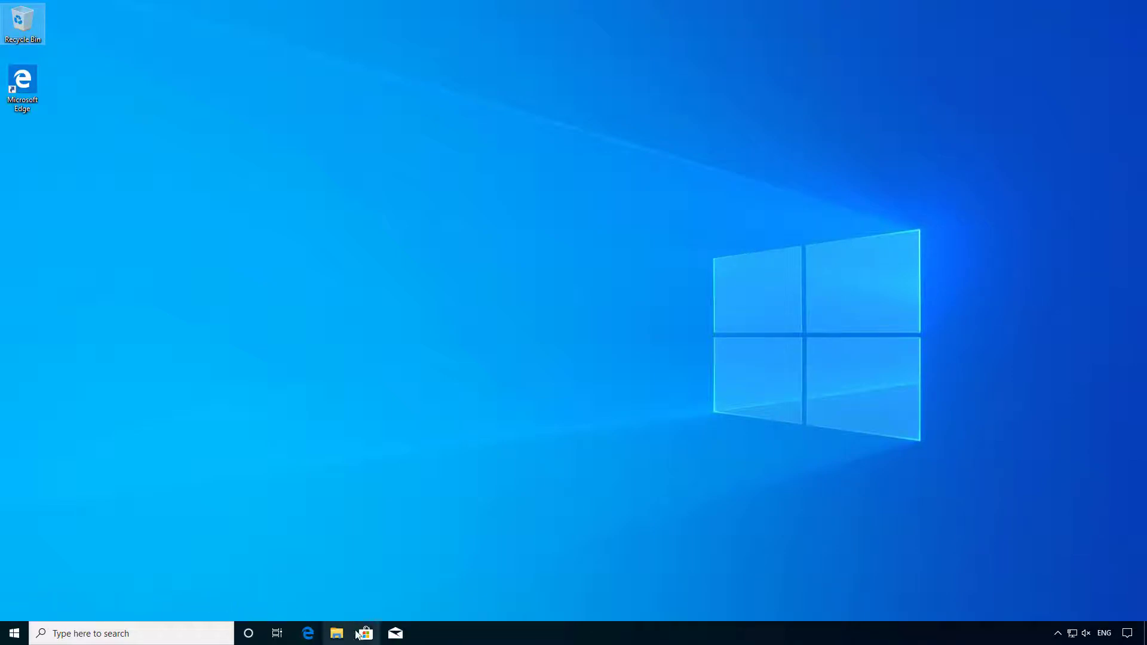
Verify the new WindowsImageBackup folder on External HD (E:) in File Explorer, then close it.
click(338, 635)
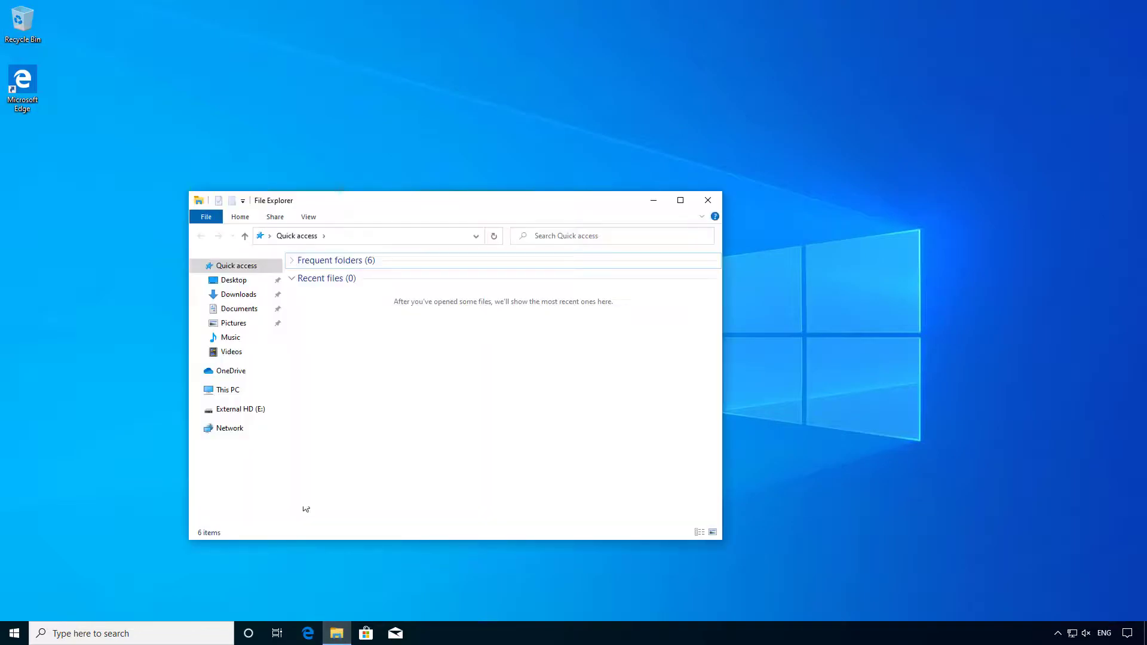
click(232, 392)
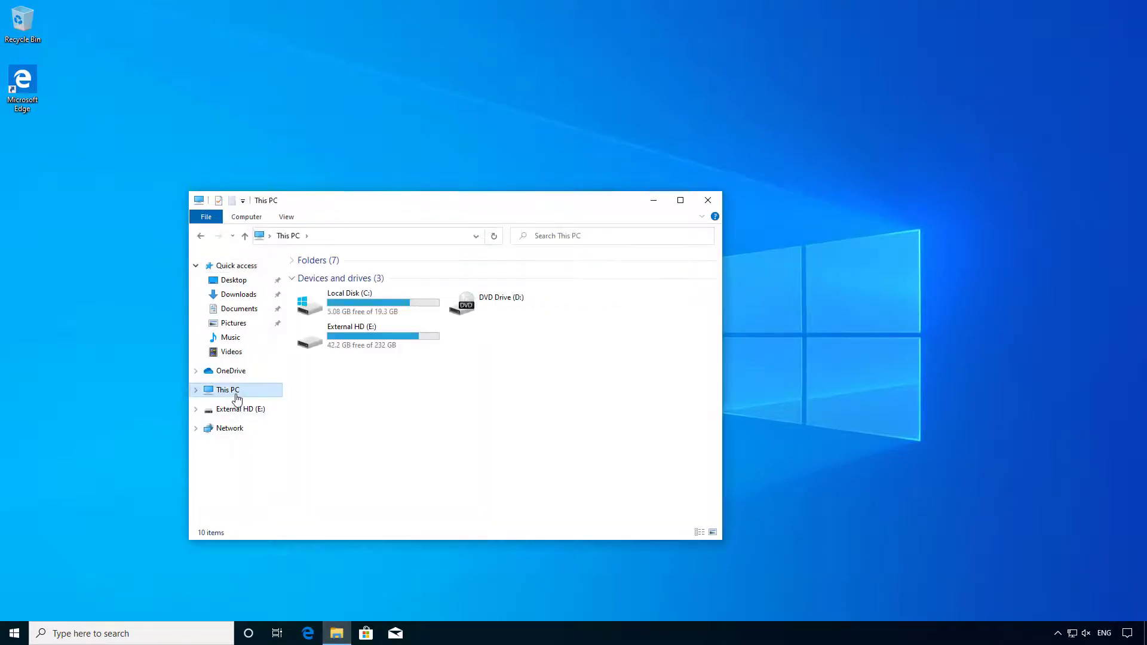
double_click(409, 345)
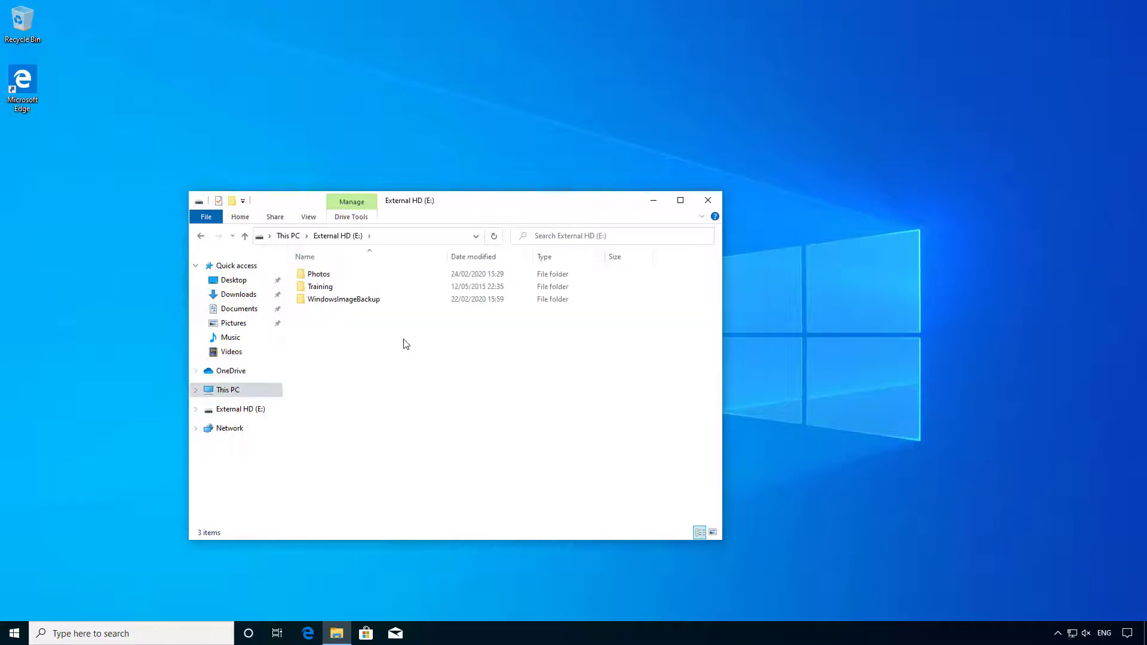
double_click(376, 302)
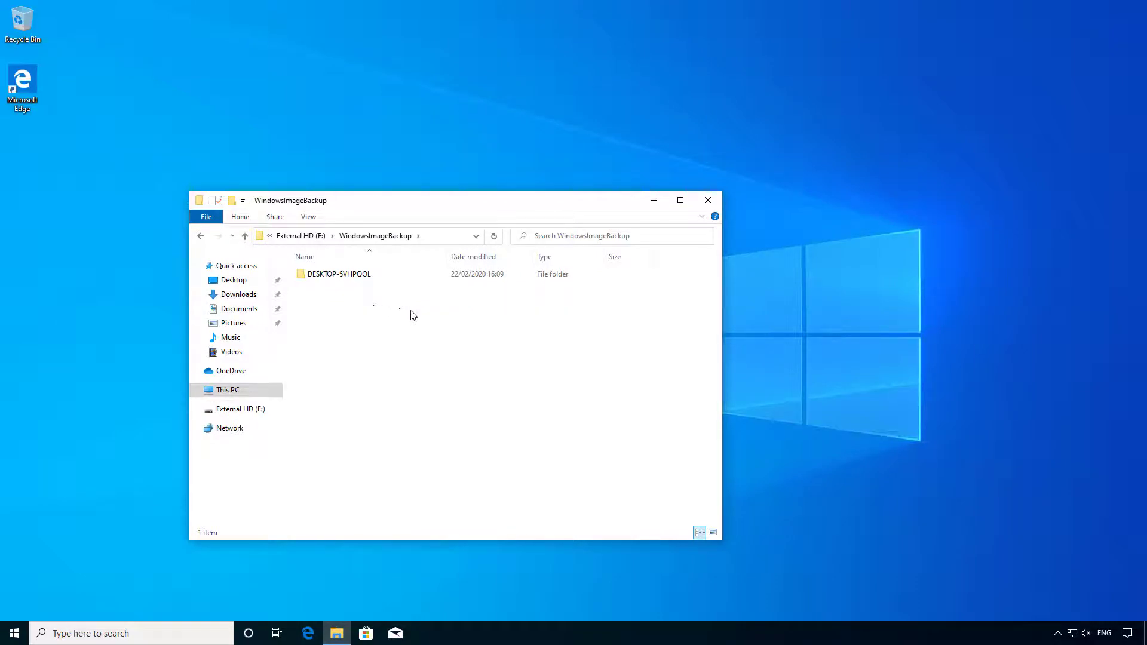
click(708, 201)
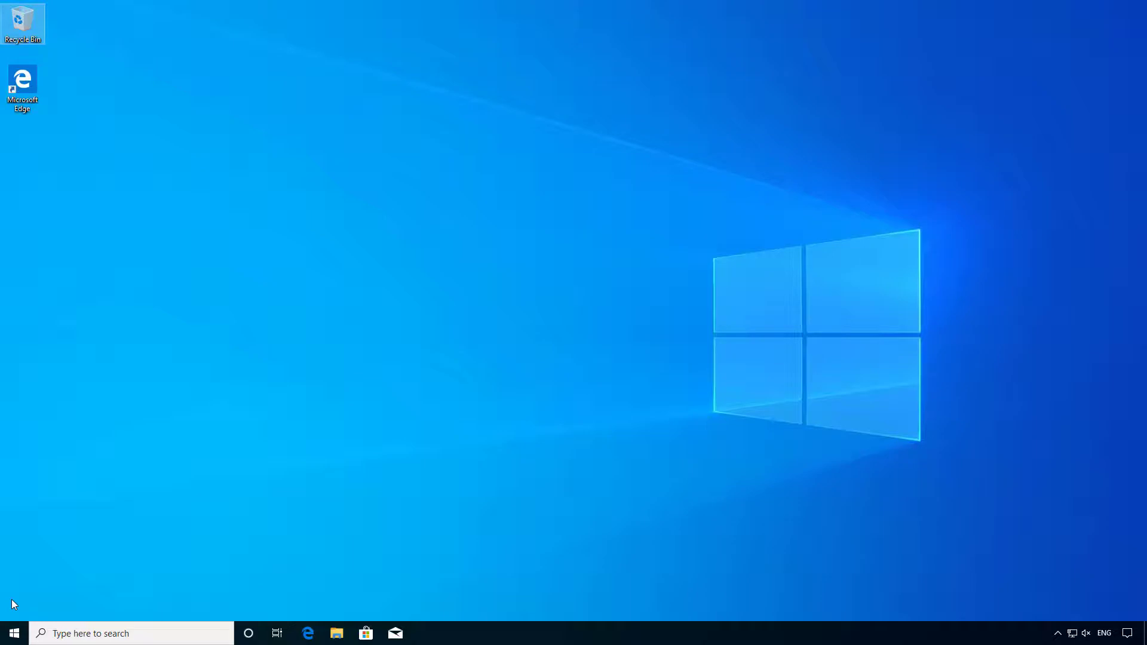
Restart into Advanced startup from Settings' Update & Security Recovery page.
click(16, 631)
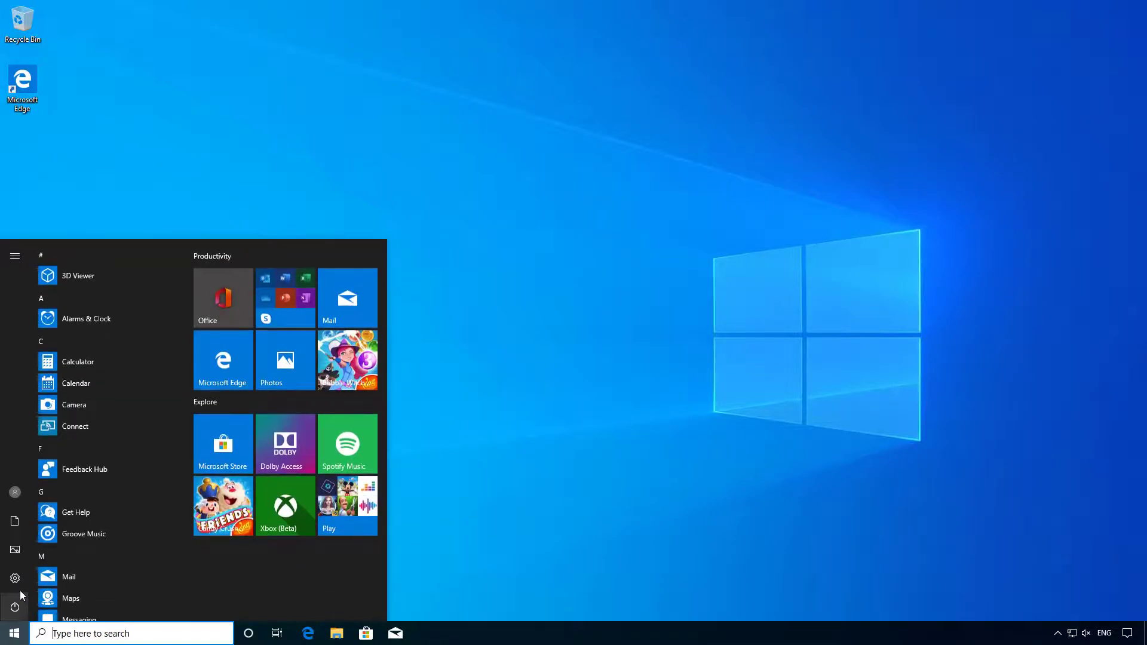
click(16, 579)
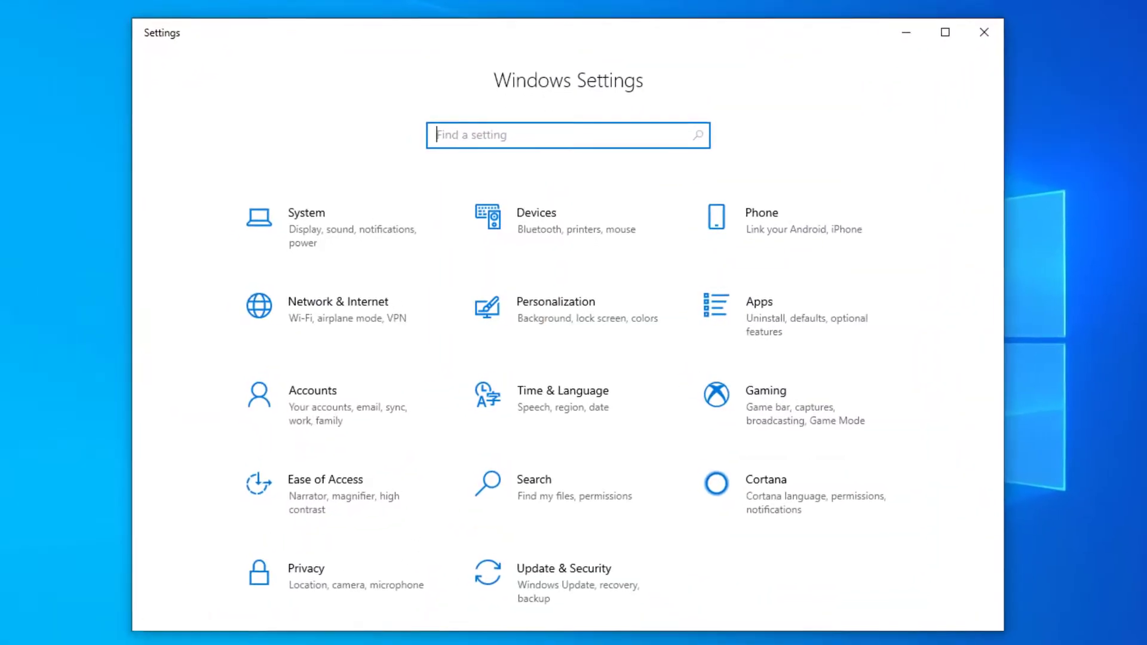
click(536, 593)
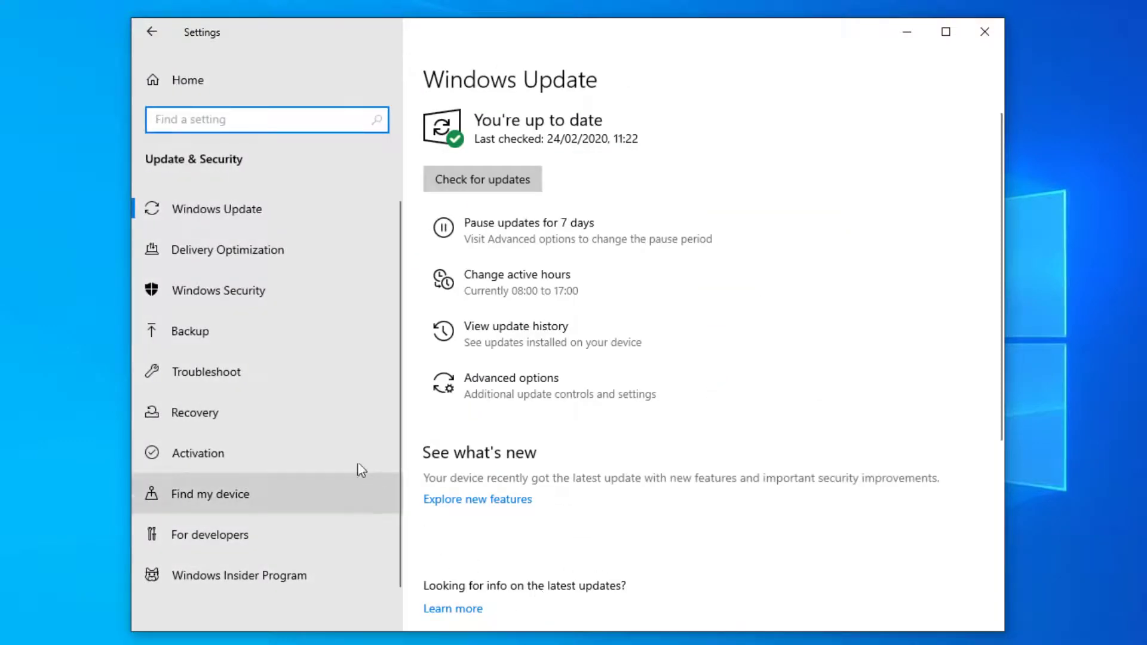
click(321, 424)
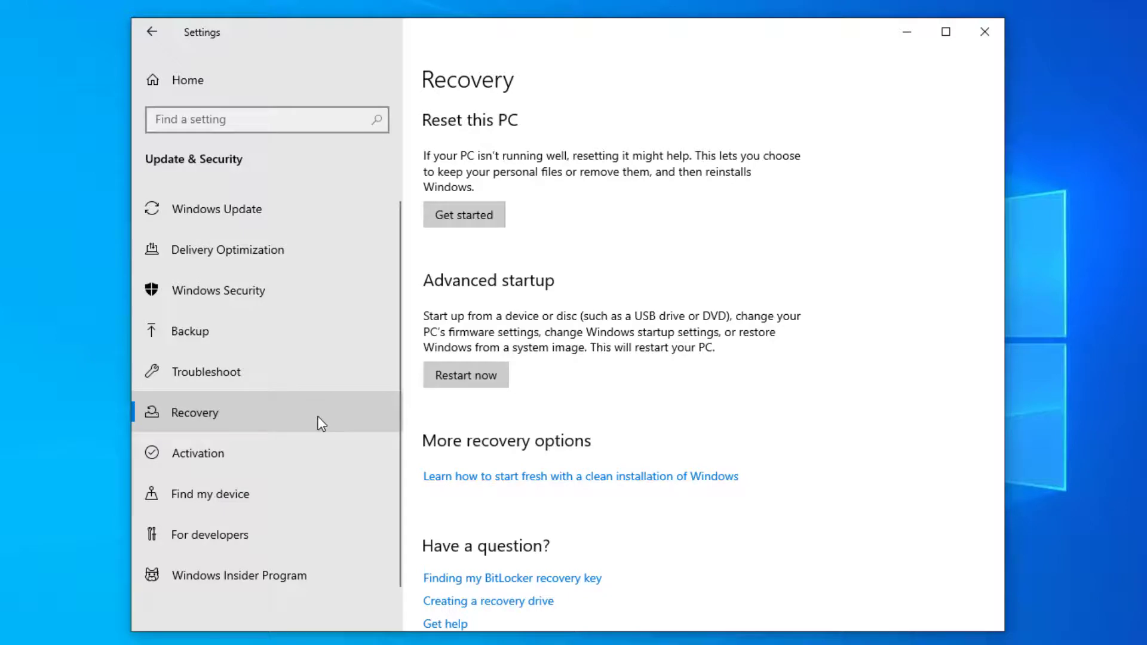
click(500, 384)
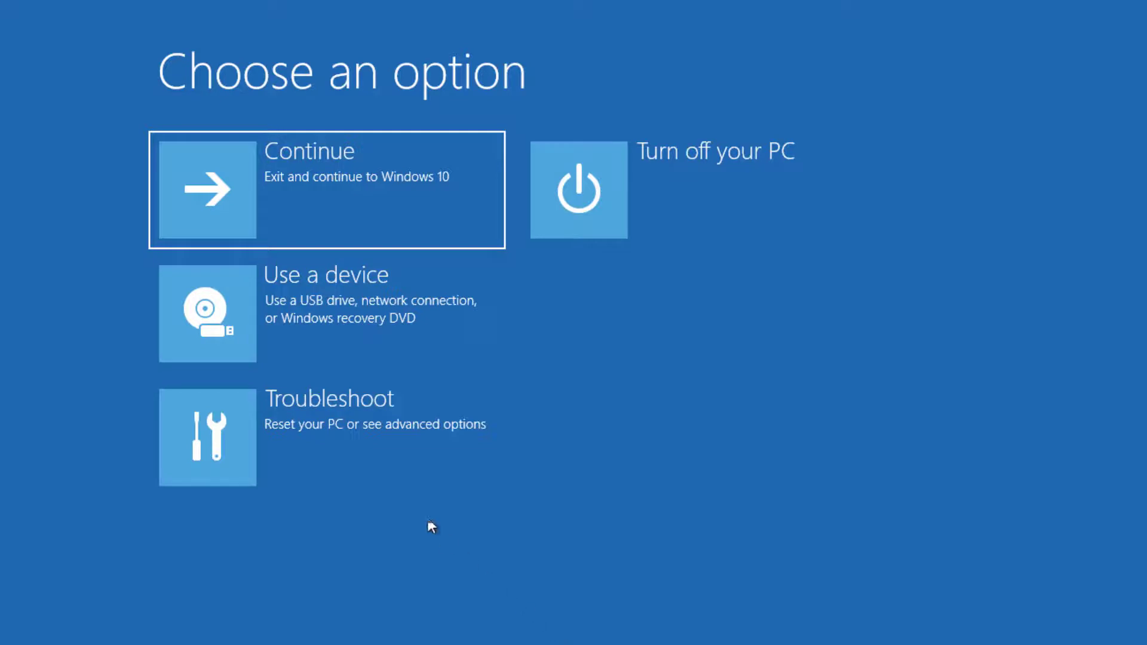
Go to Troubleshoot > Advanced options > more recovery options to launch System Image Recovery.
click(347, 446)
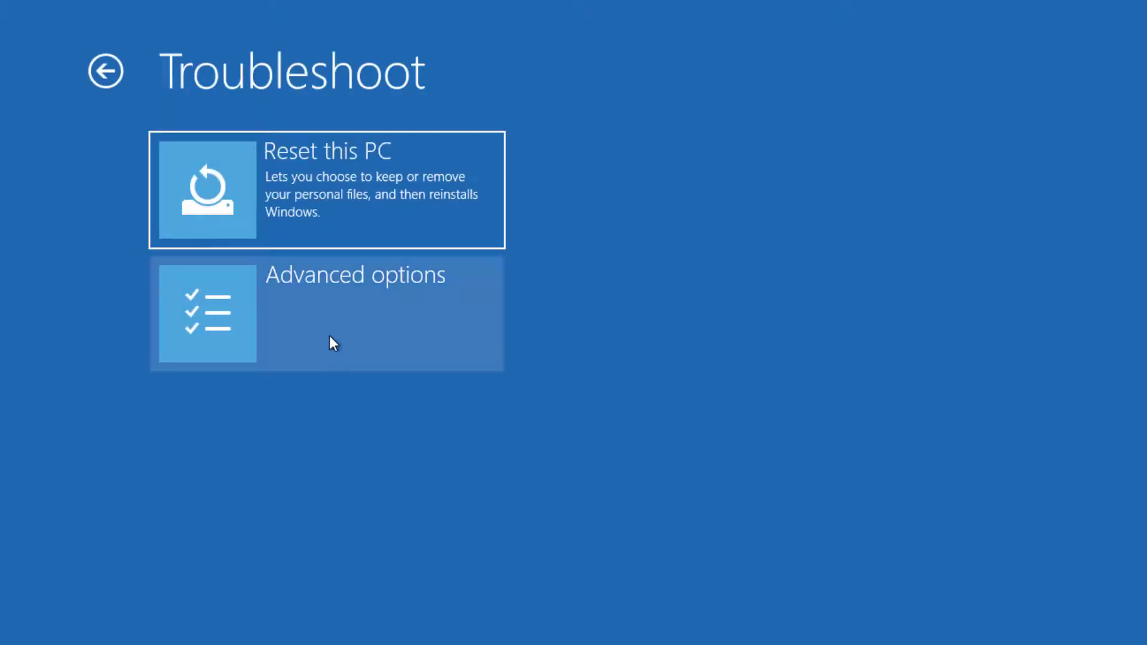
click(333, 331)
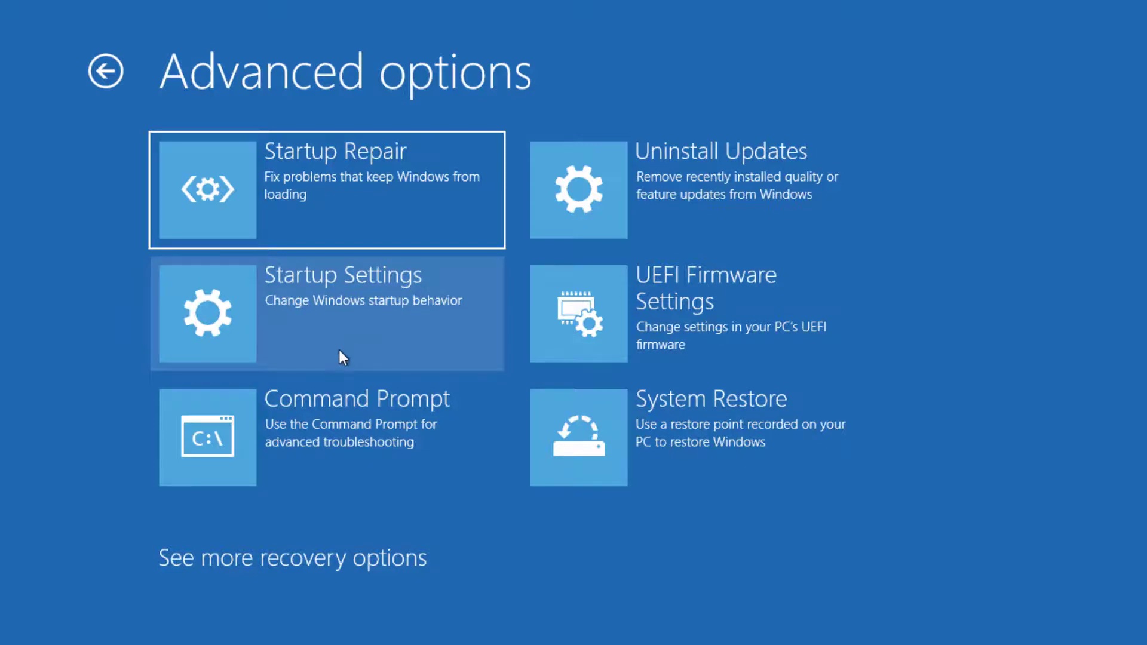
click(393, 545)
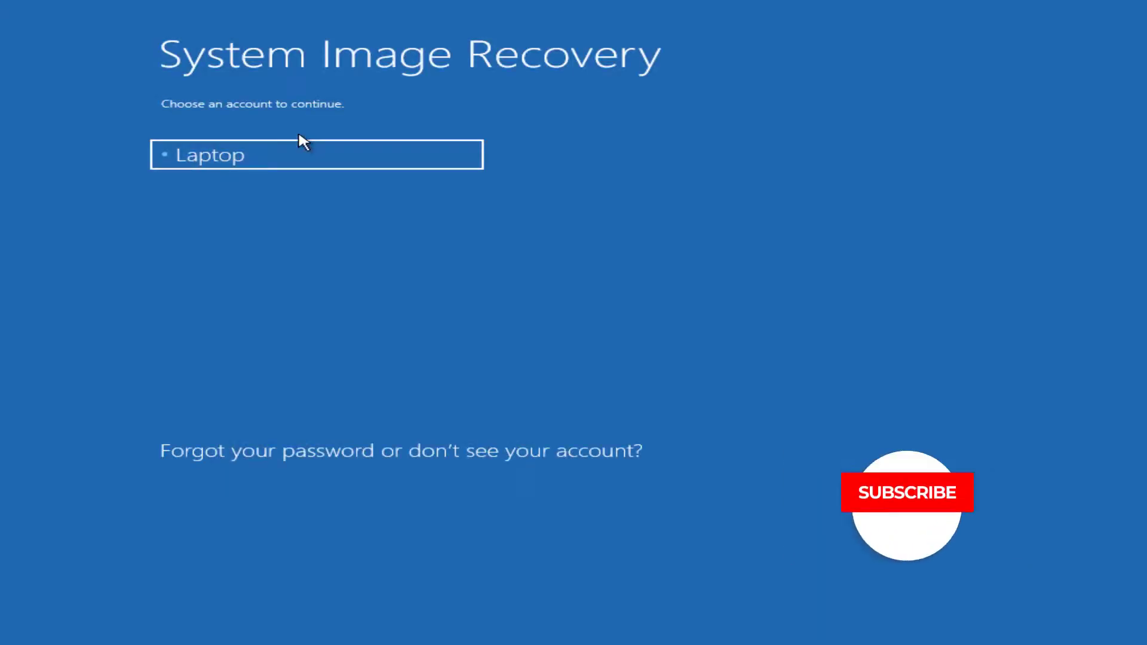
Choose the account and enter its password to continue System Image Recovery.
click(361, 160)
text(•••••••)
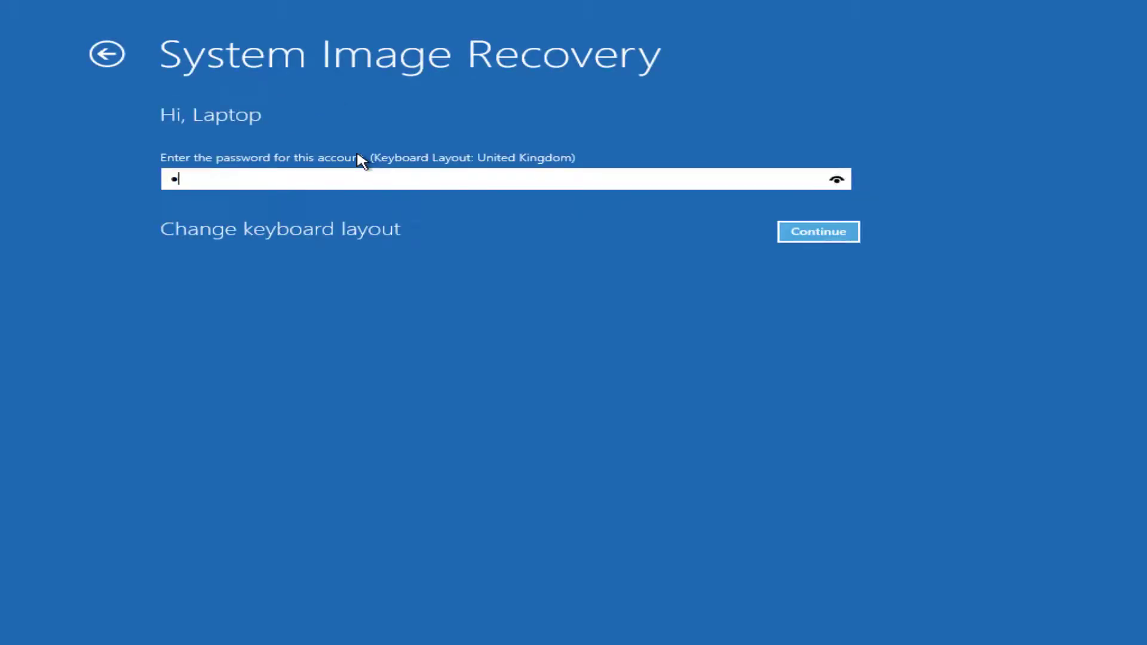
text(•••)
key(Return)
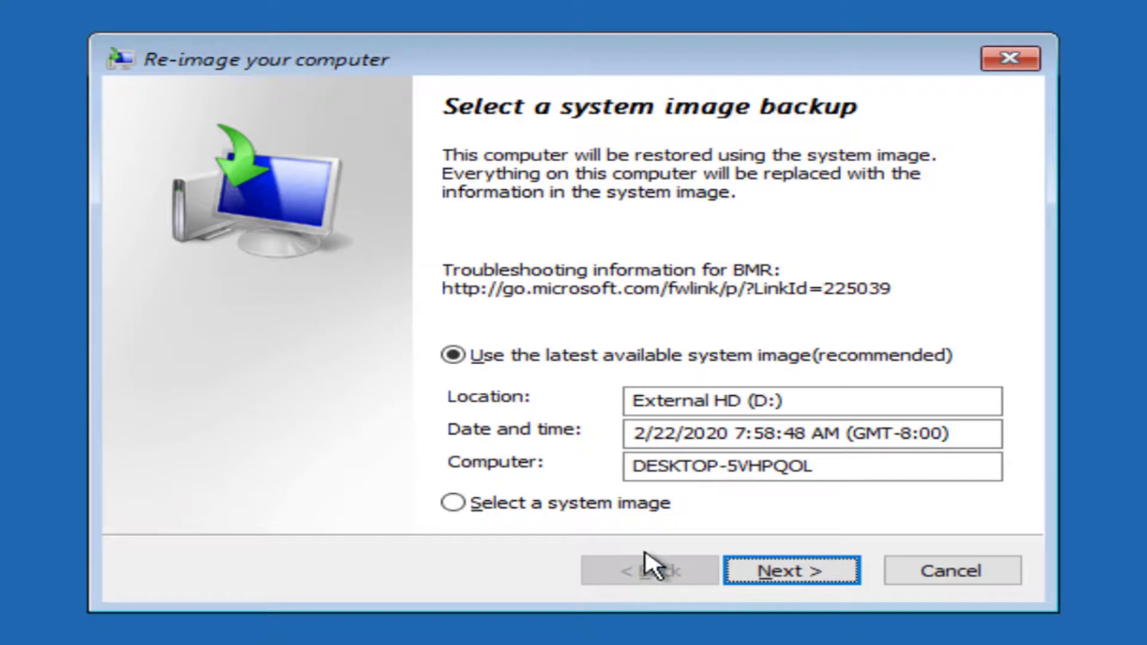
Select the 2/22/2020 7:58:48 AM image on External HD (D:) and proceed to the restore summary.
click(627, 507)
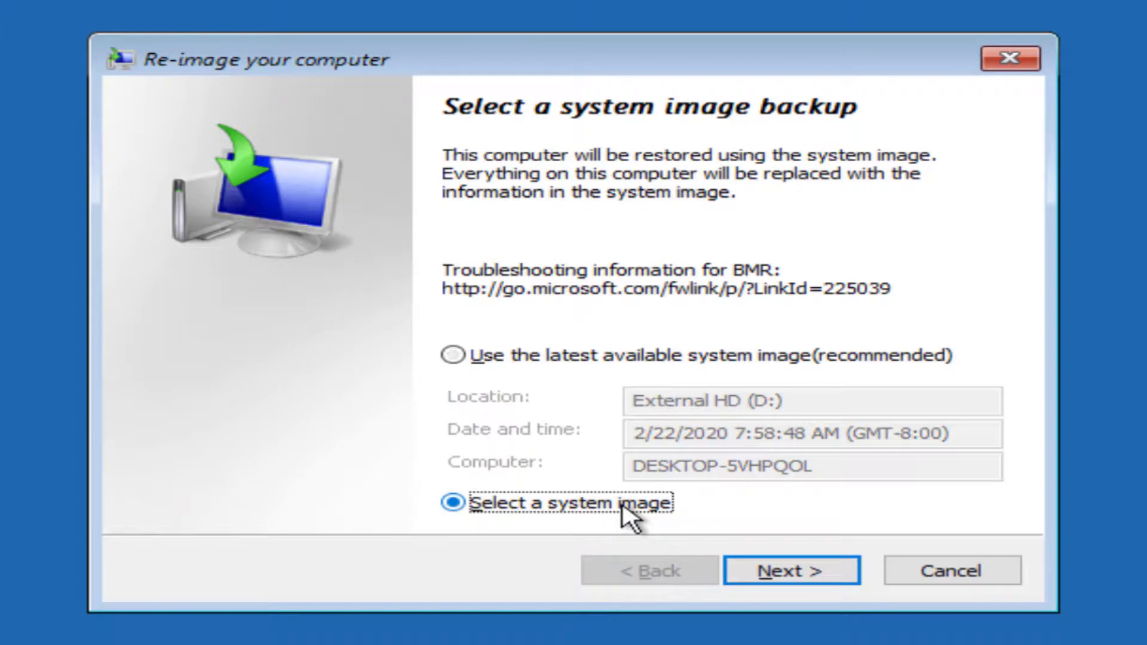
click(740, 573)
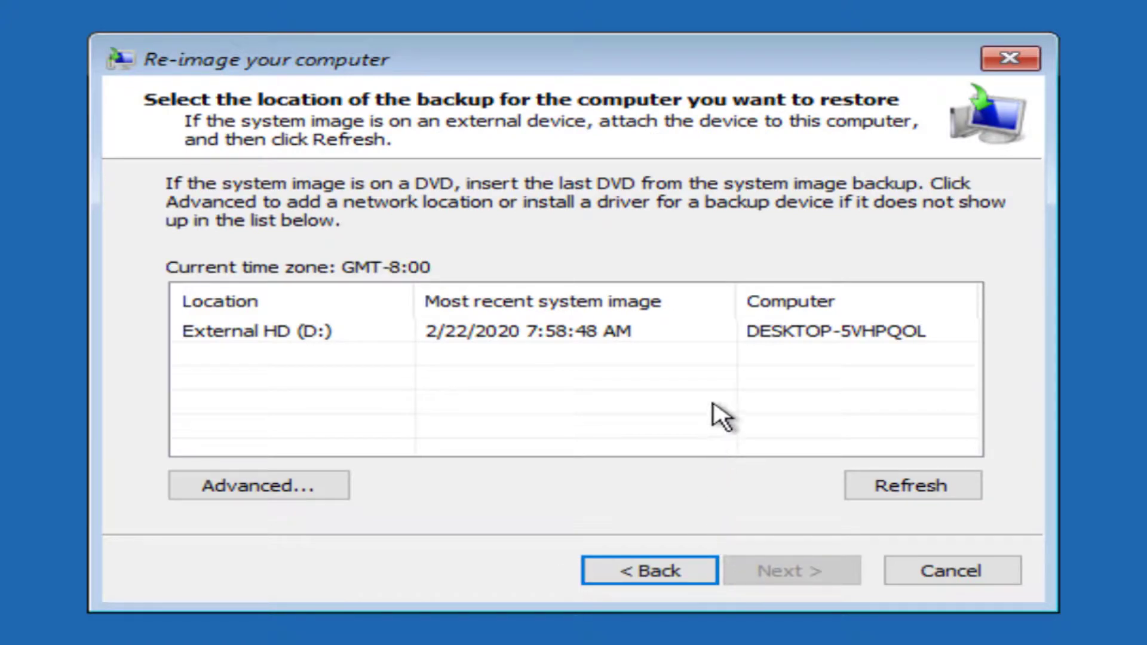
click(703, 334)
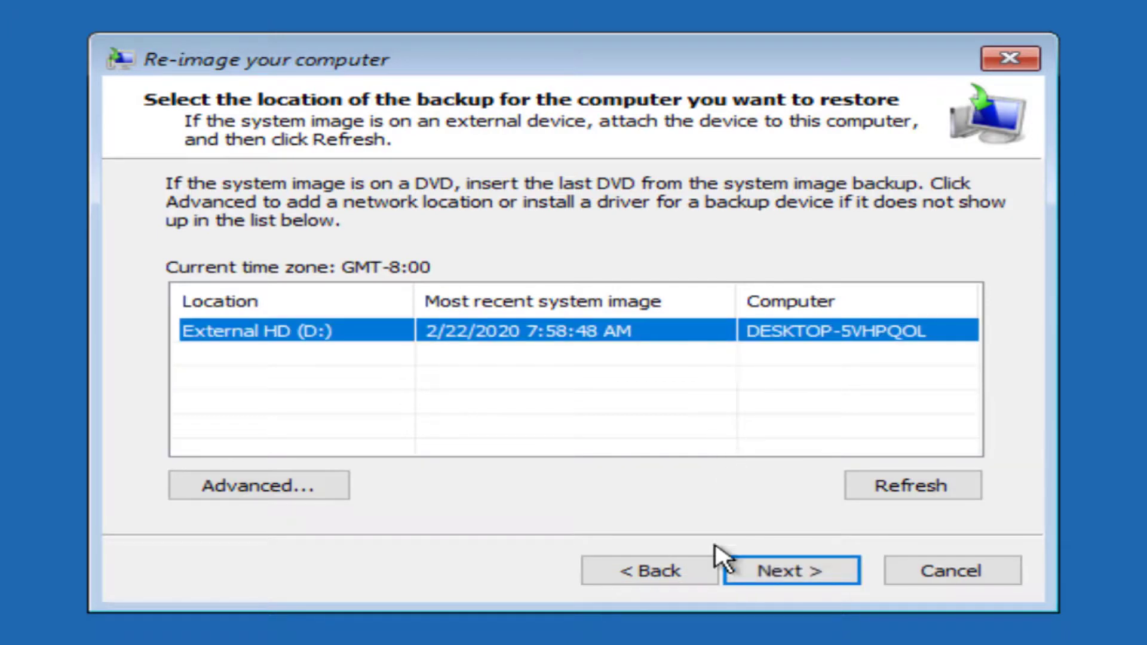
click(733, 574)
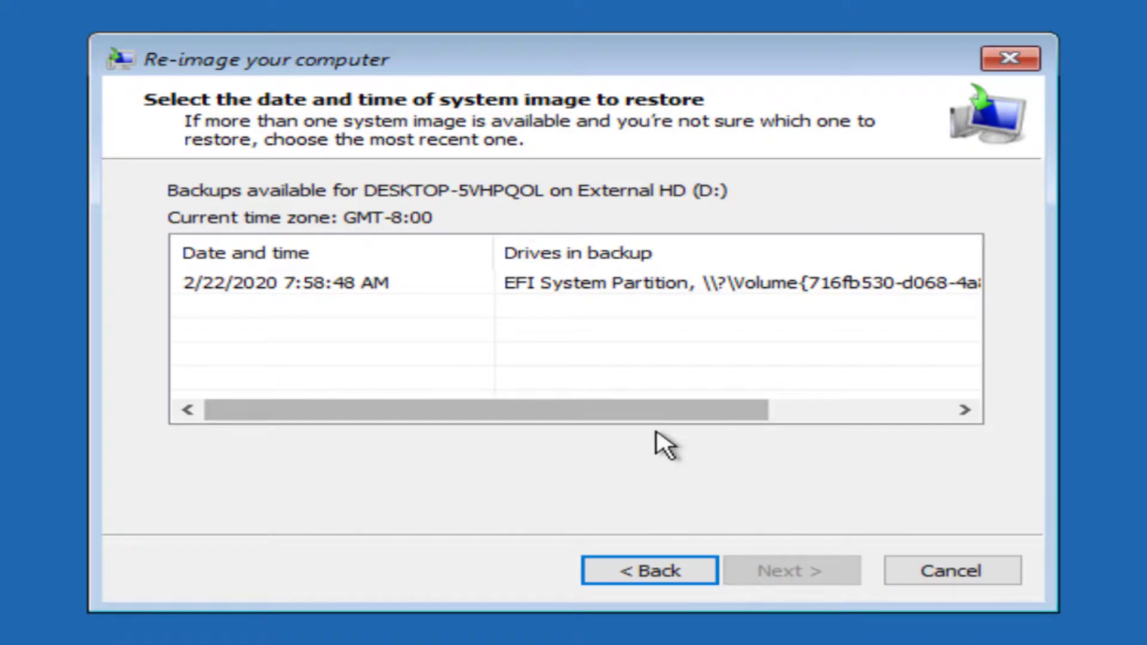
click(669, 285)
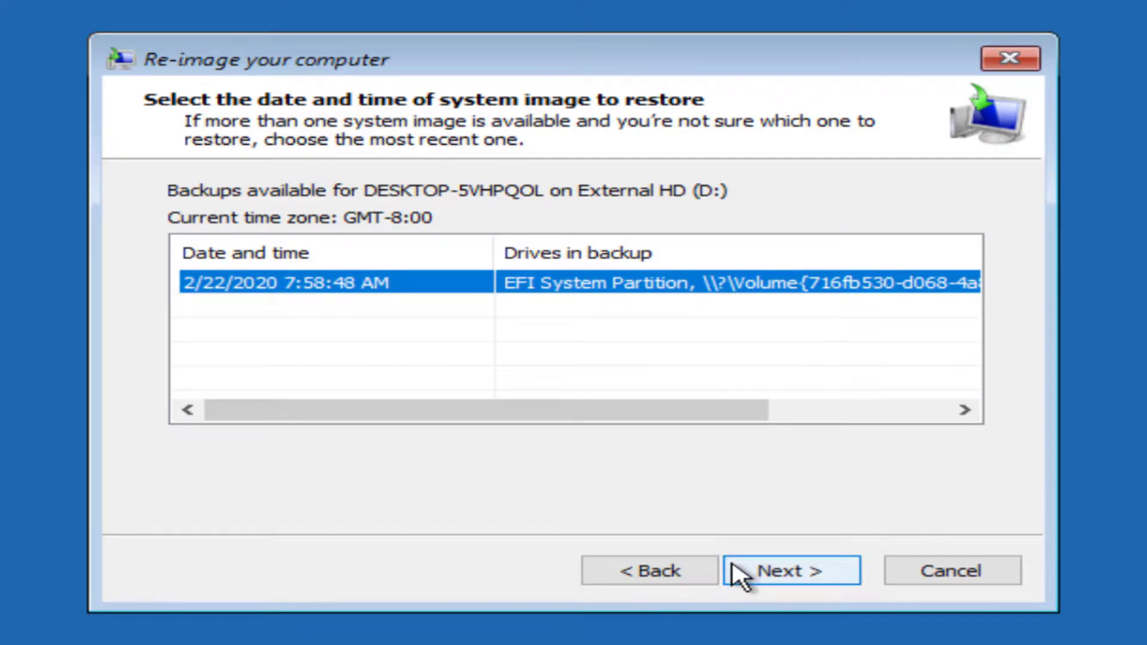
click(741, 573)
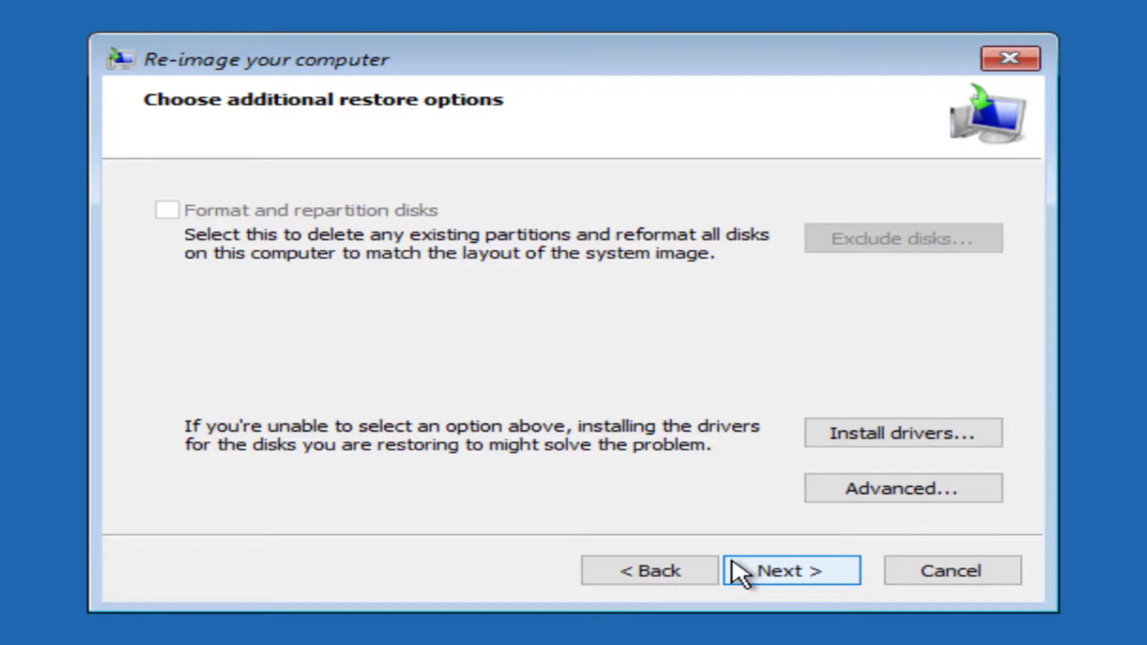
click(741, 572)
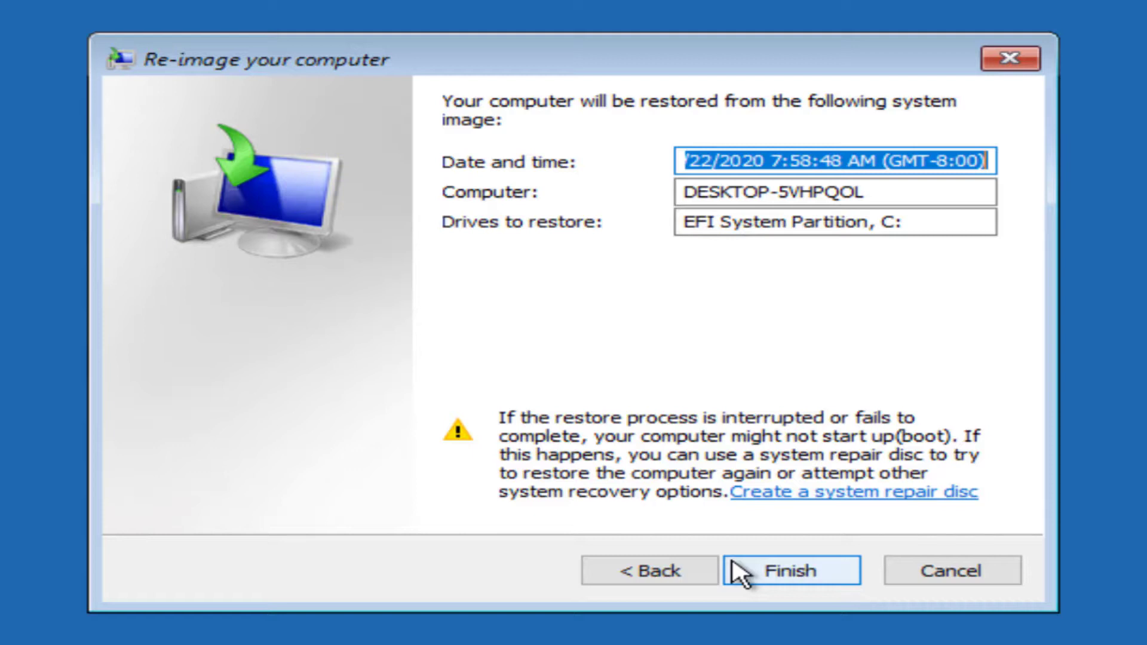
Finish the wizard and confirm replacing the drive data with the system image.
click(741, 573)
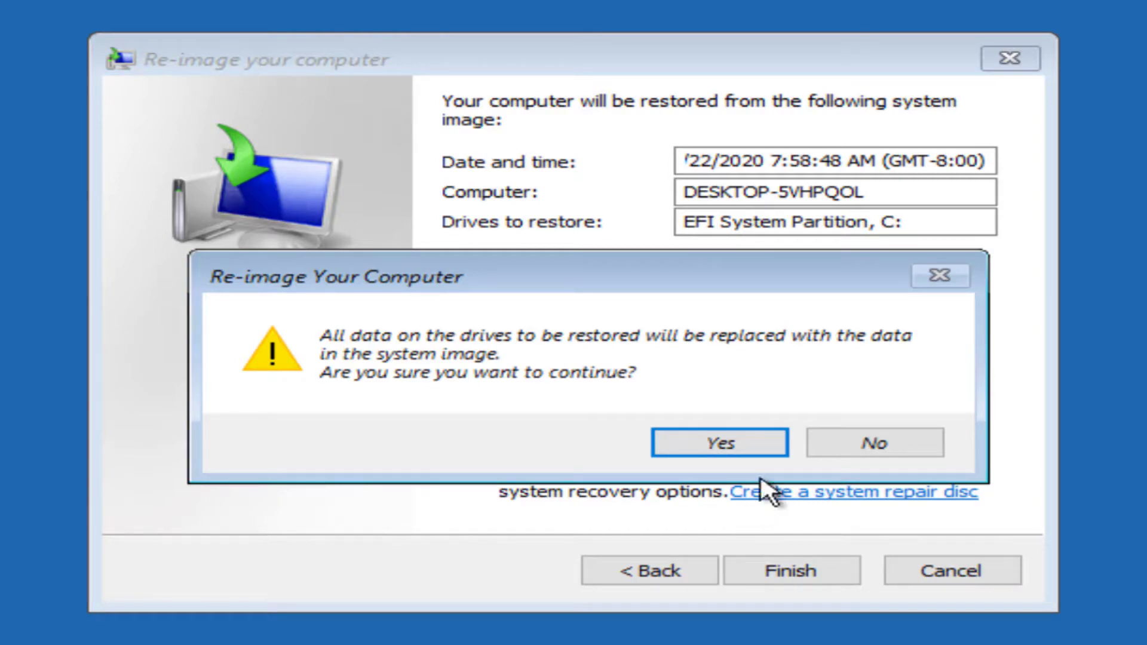
click(766, 448)
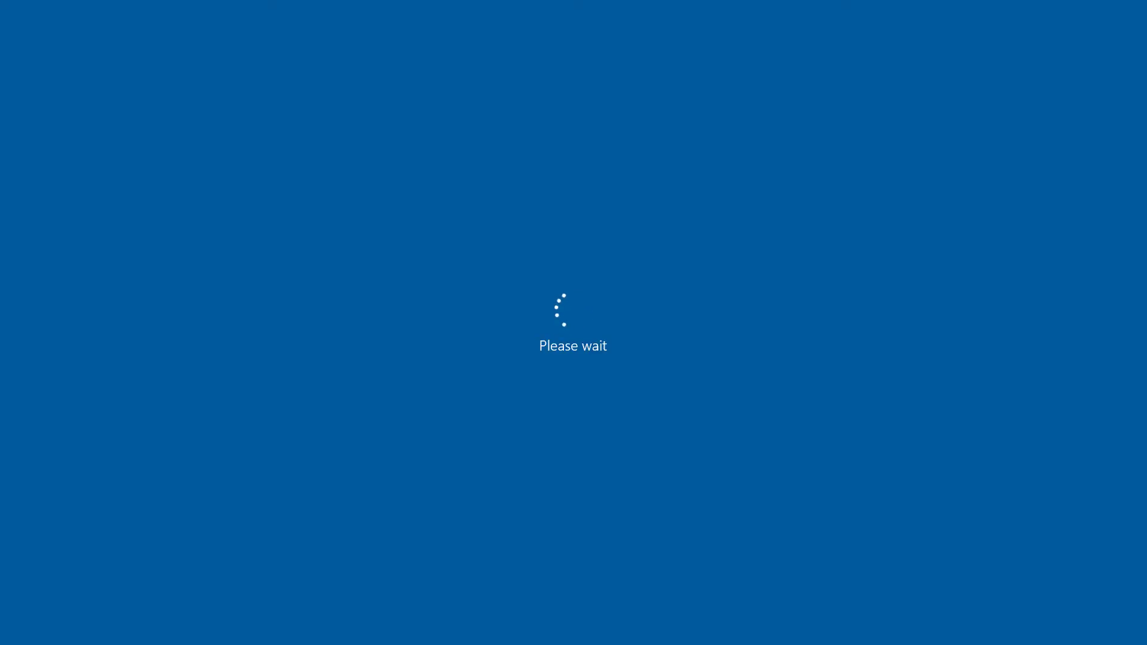
Sign in to the restored Windows 10 with the account password.
text(1234567890)
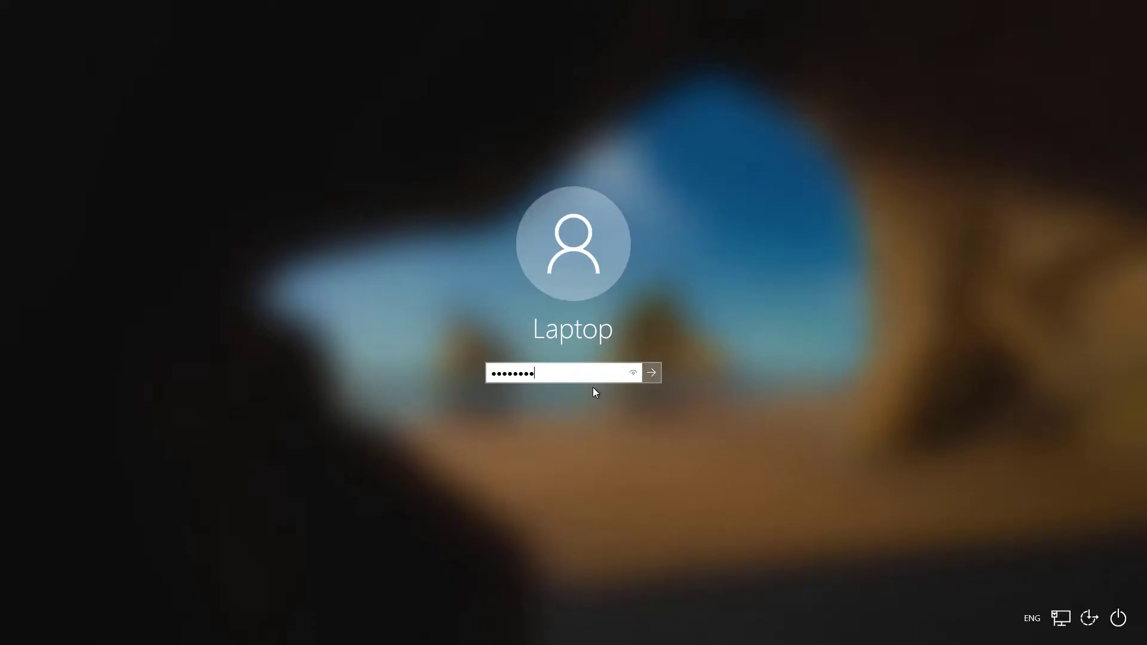
key(Return)
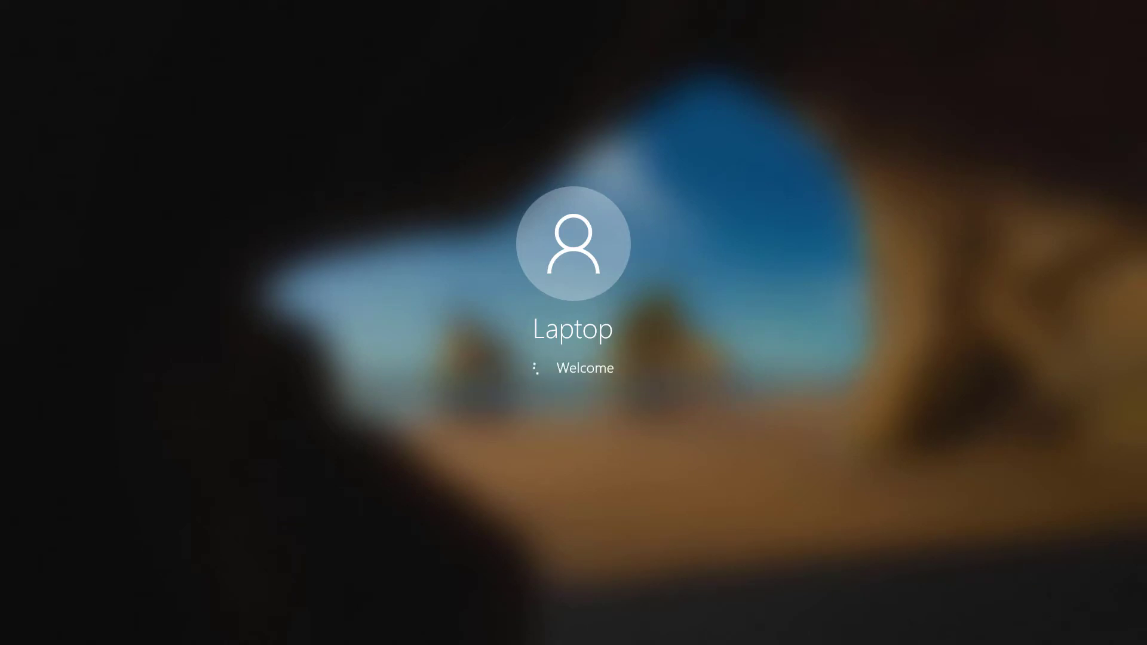